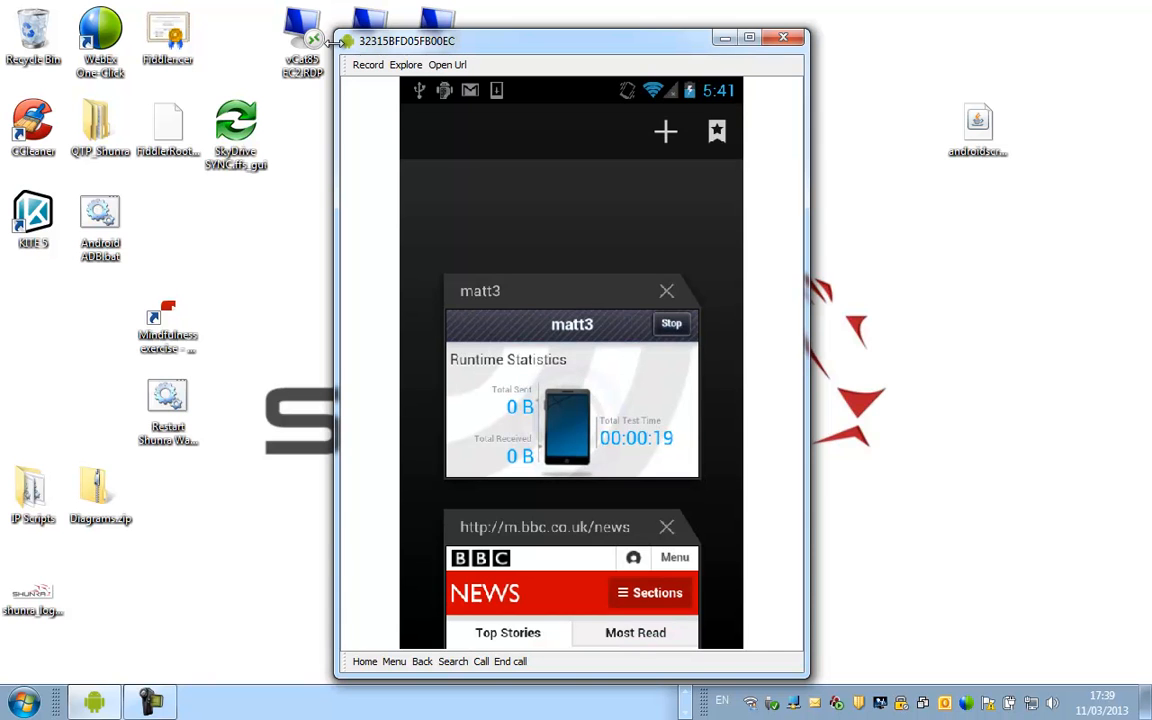
Load m.bbc.co.uk in the phone's browser while the network test is running.
{"action": "type", "text": "m.bbc.co.uk"}
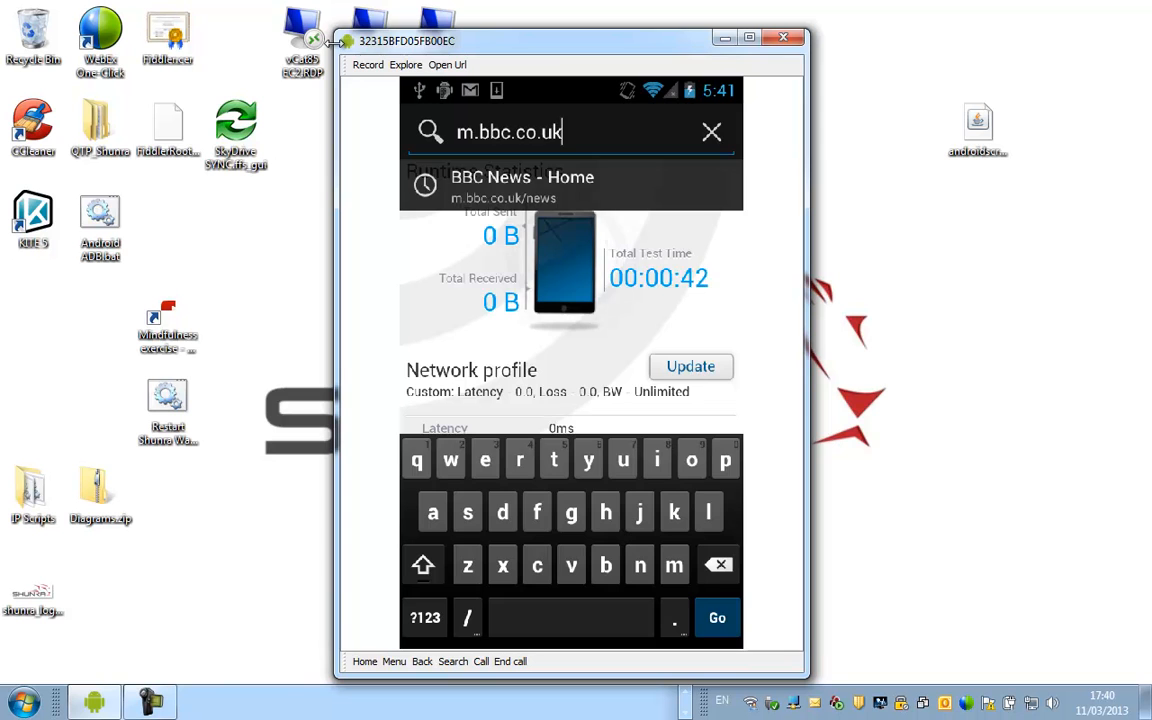
{"action": "key", "text": "Return"}
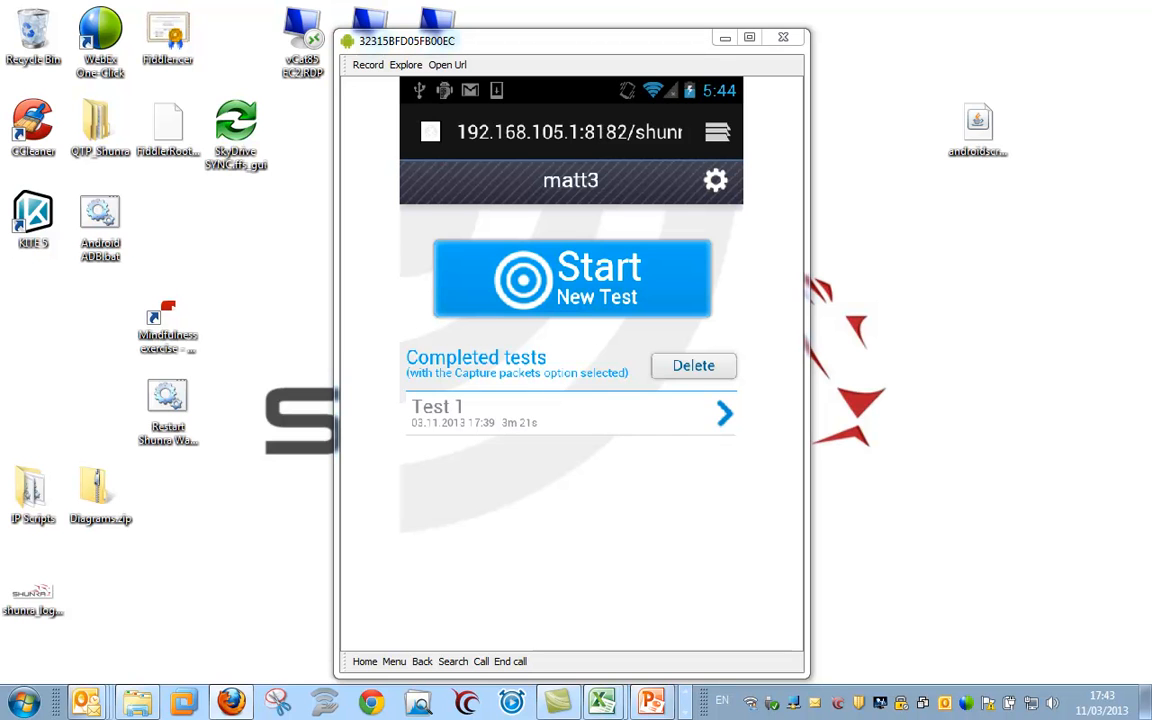
Open Transaction 2 of completed Test 1 on the phone and examine its data and throughput breakdown.
{"action": "left_click", "coordinate": [571, 413]}
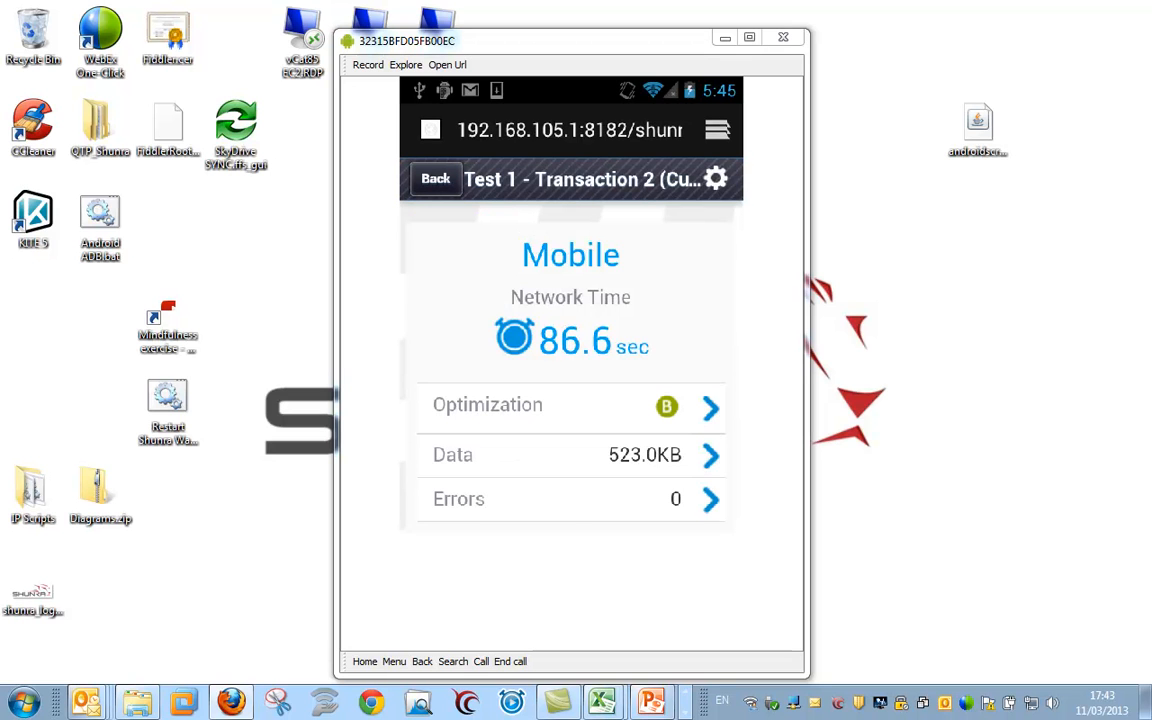
{"action": "left_click", "coordinate": [571, 455]}
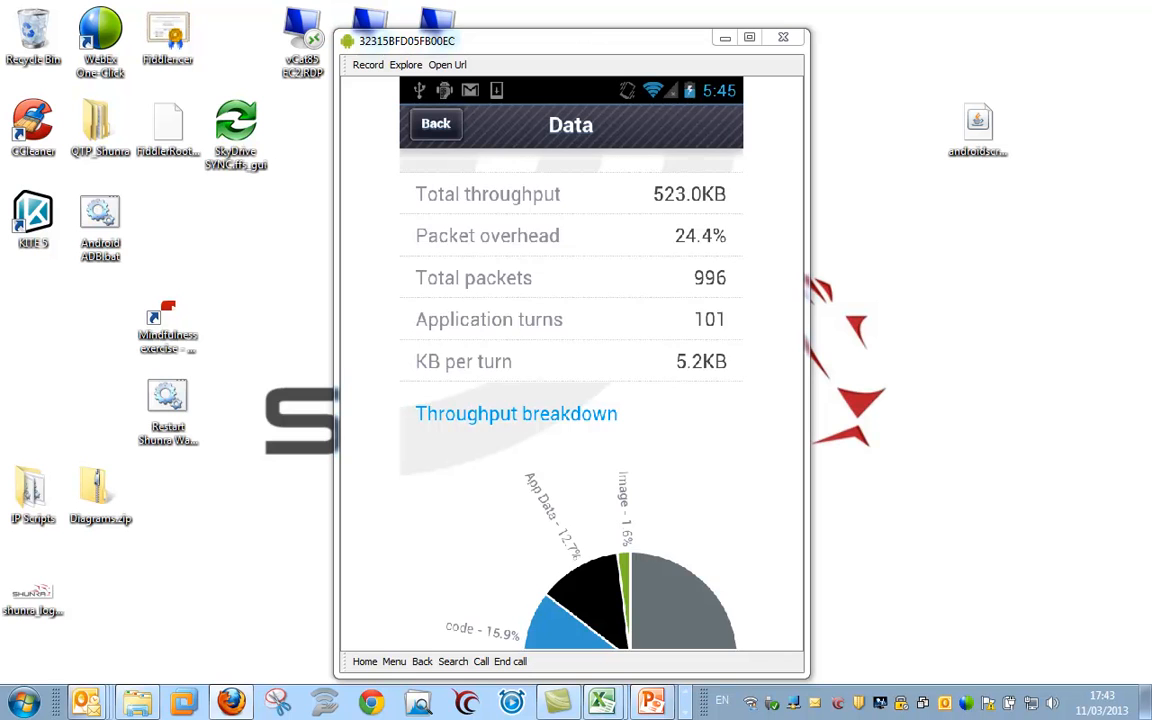
{"action": "scroll", "coordinate": [571, 400], "scroll_direction": "down", "scroll_amount": 3}
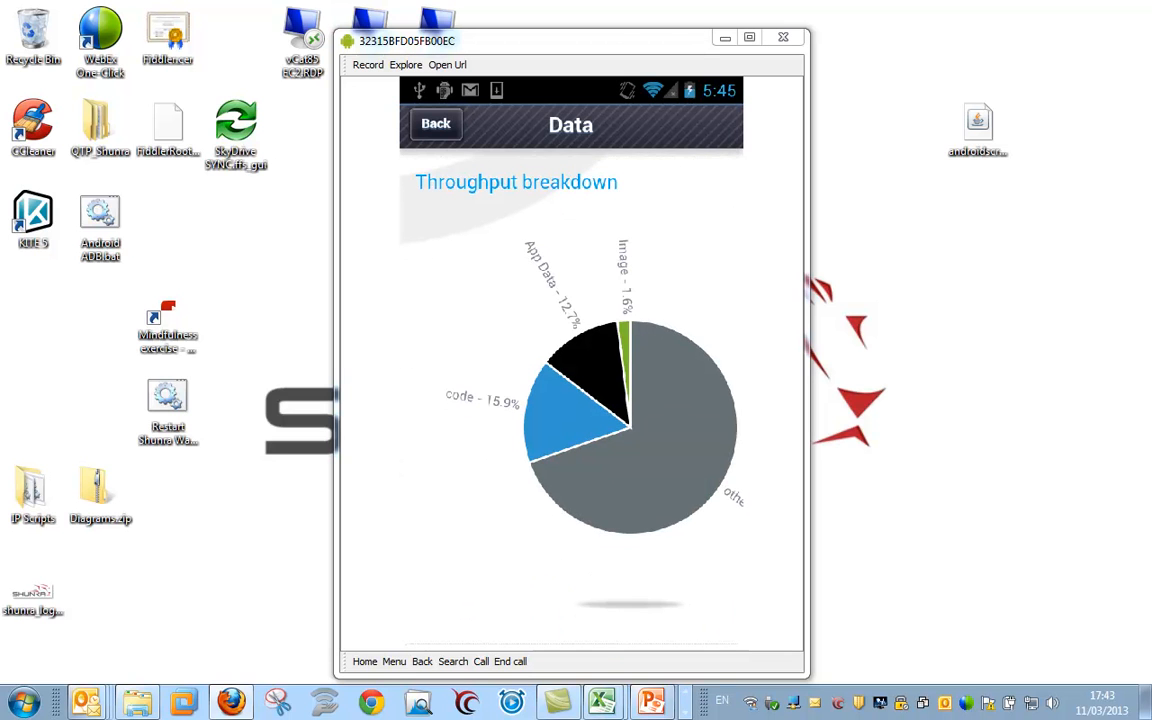
Examine the optimization score and rules of Test 1's Transaction 2.
{"action": "left_click", "coordinate": [436, 124]}
{"action": "left_click", "coordinate": [571, 352]}
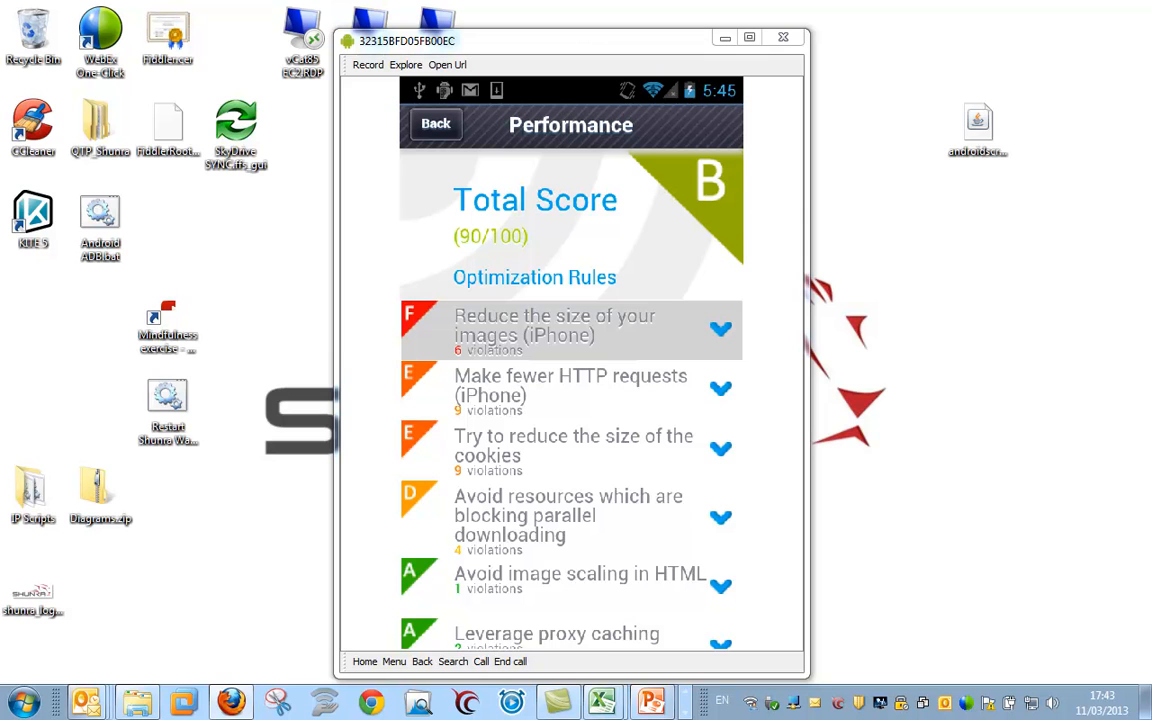
{"action": "left_click_drag", "start_coordinate": [571, 516], "coordinate": [571, 572]}
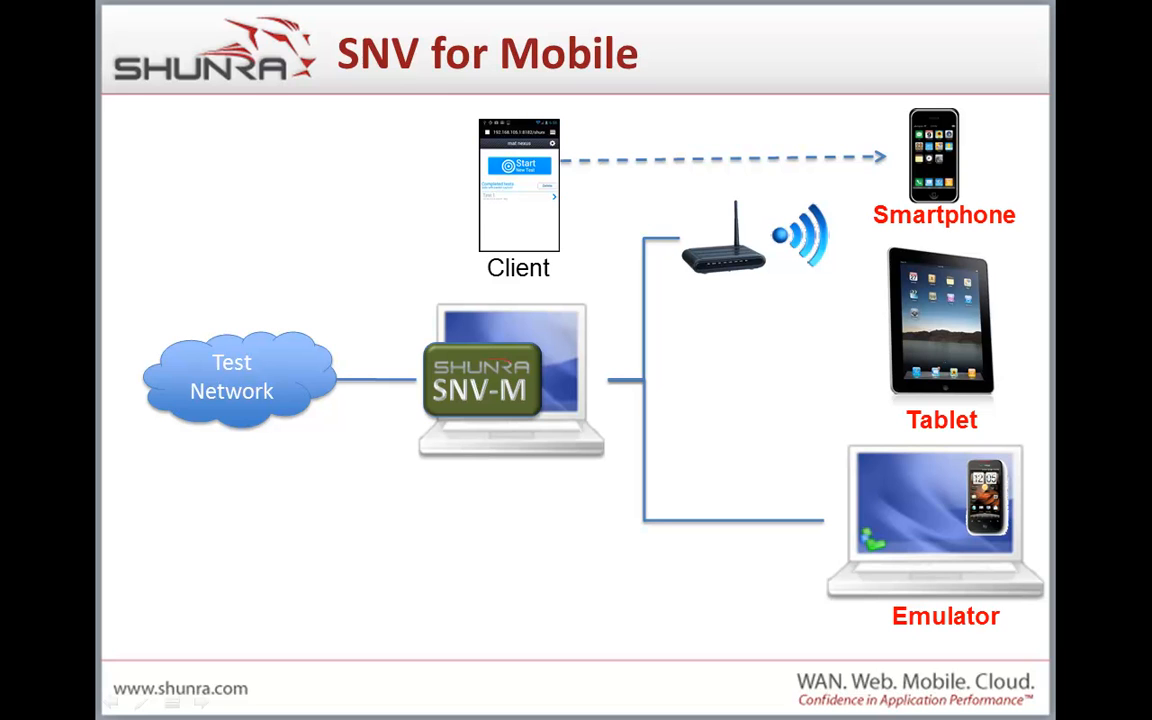
{"action": "left_click", "coordinate": [294, 546]}
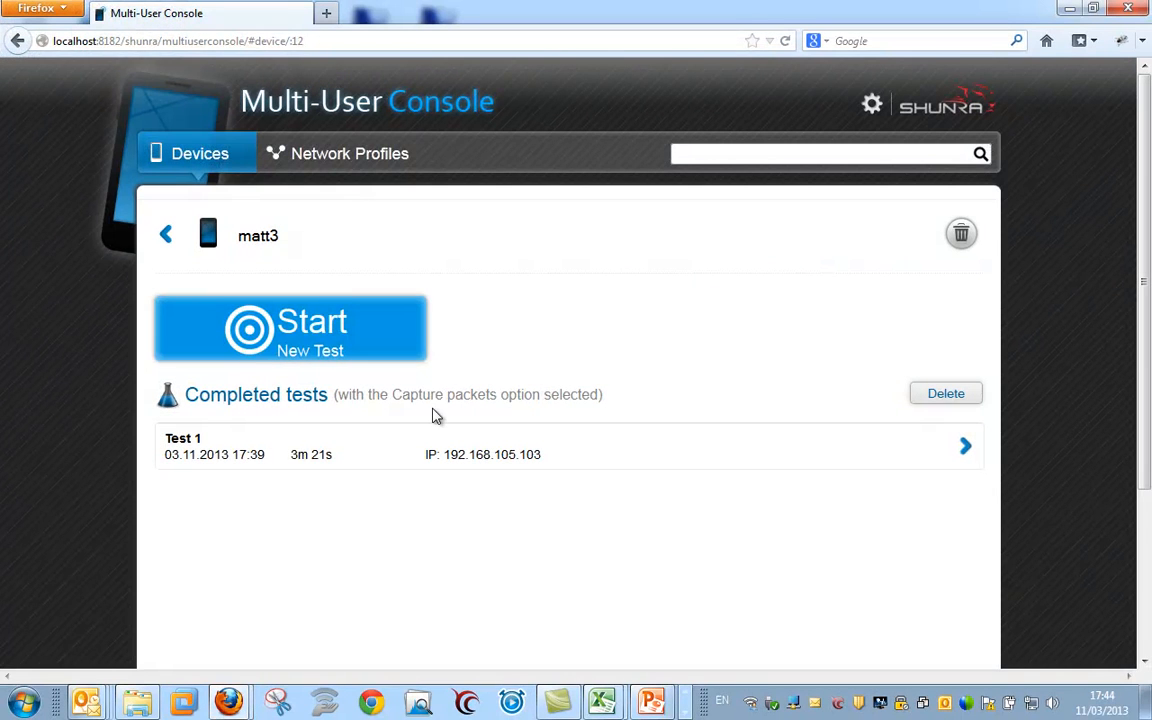
View the transactions of the matt3 device's Test 1 in the Multi-User Console, and return to the device list.
{"action": "left_click", "coordinate": [204, 166]}
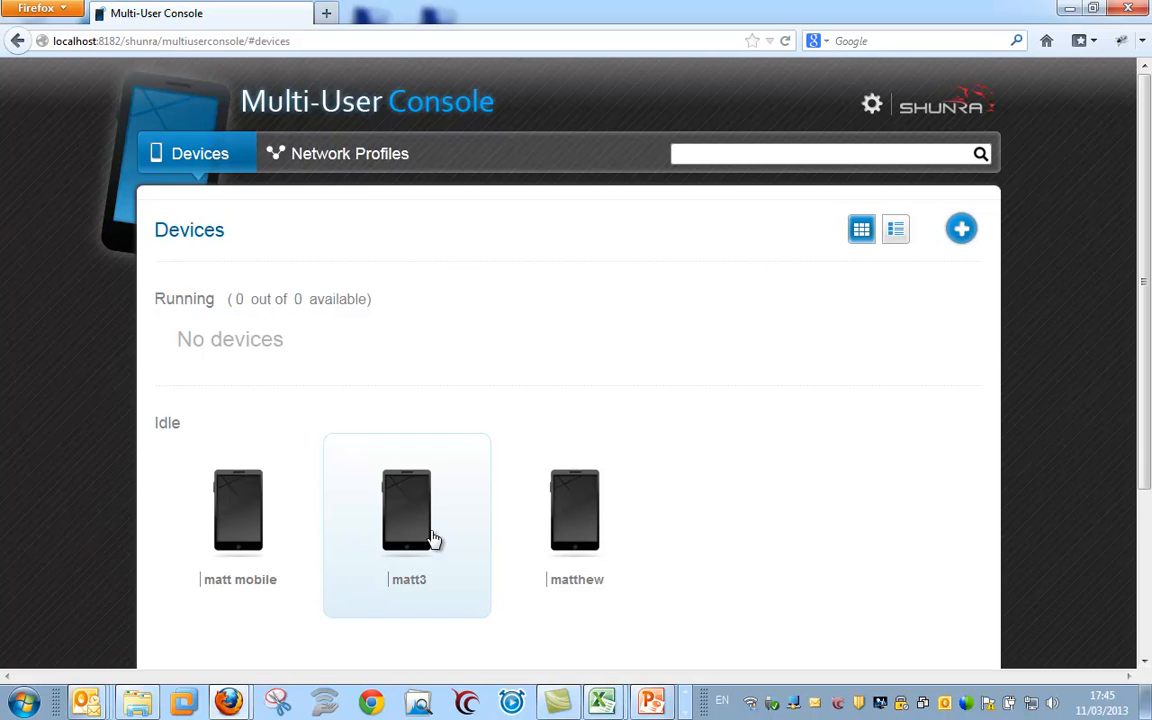
{"action": "left_click", "coordinate": [432, 540]}
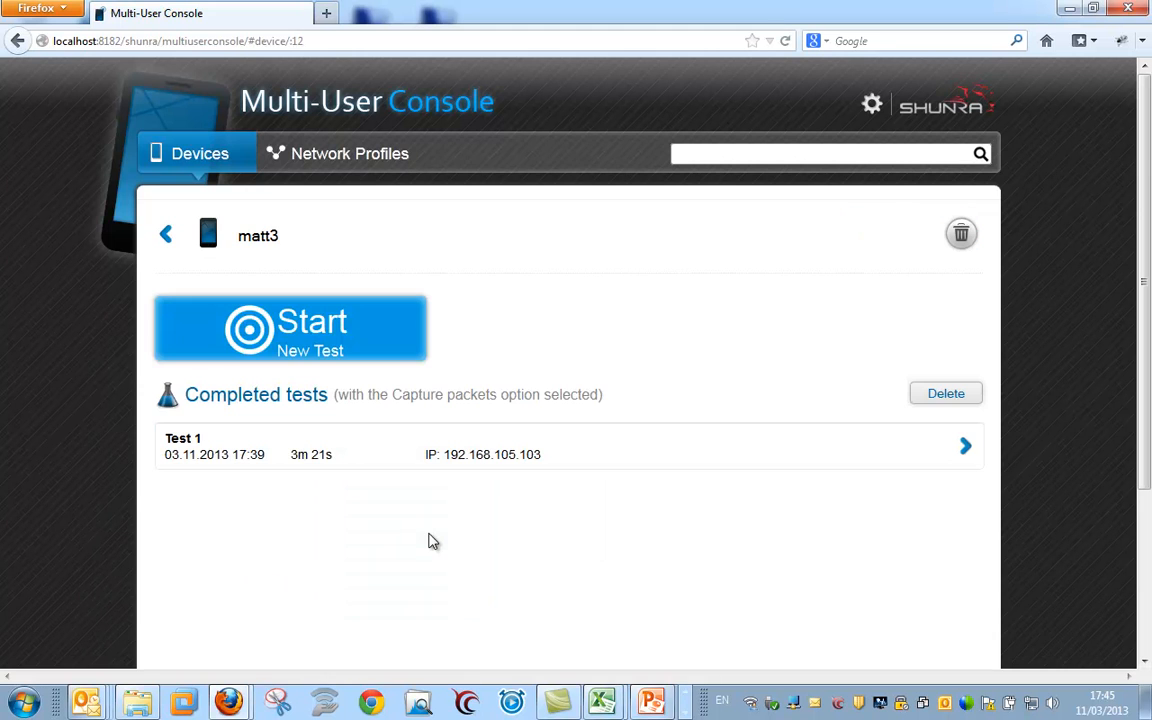
{"action": "left_click", "coordinate": [416, 455]}
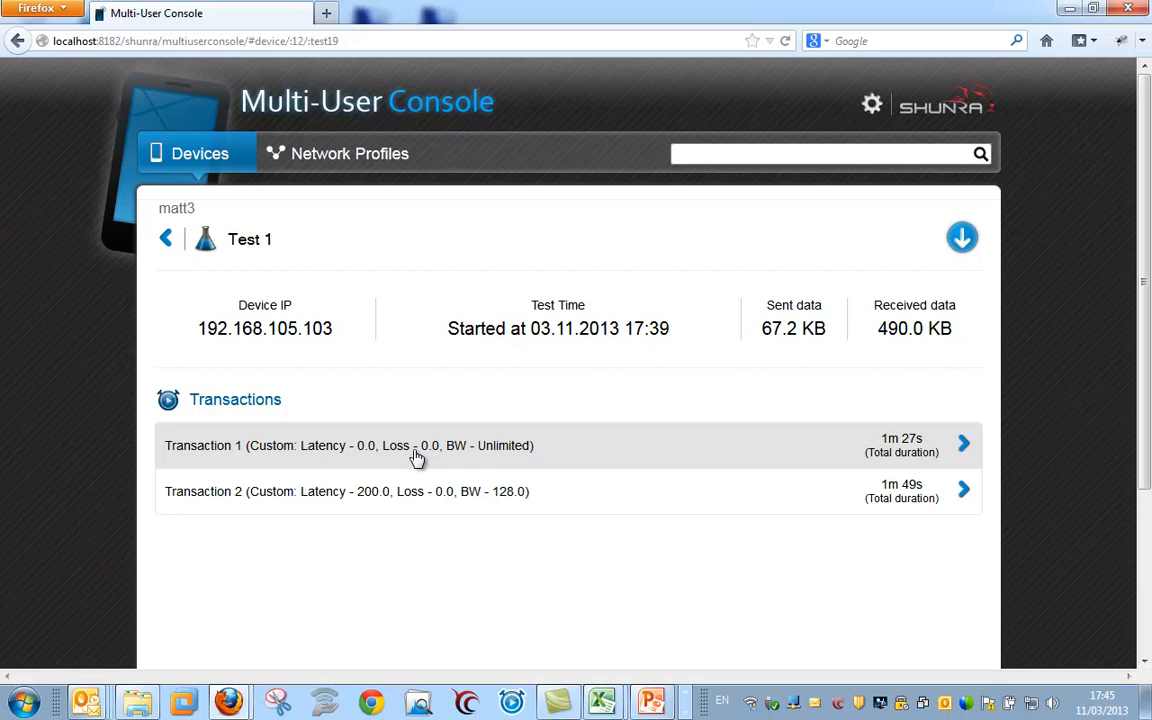
{"action": "left_click", "coordinate": [416, 457]}
{"action": "left_click", "coordinate": [231, 149]}
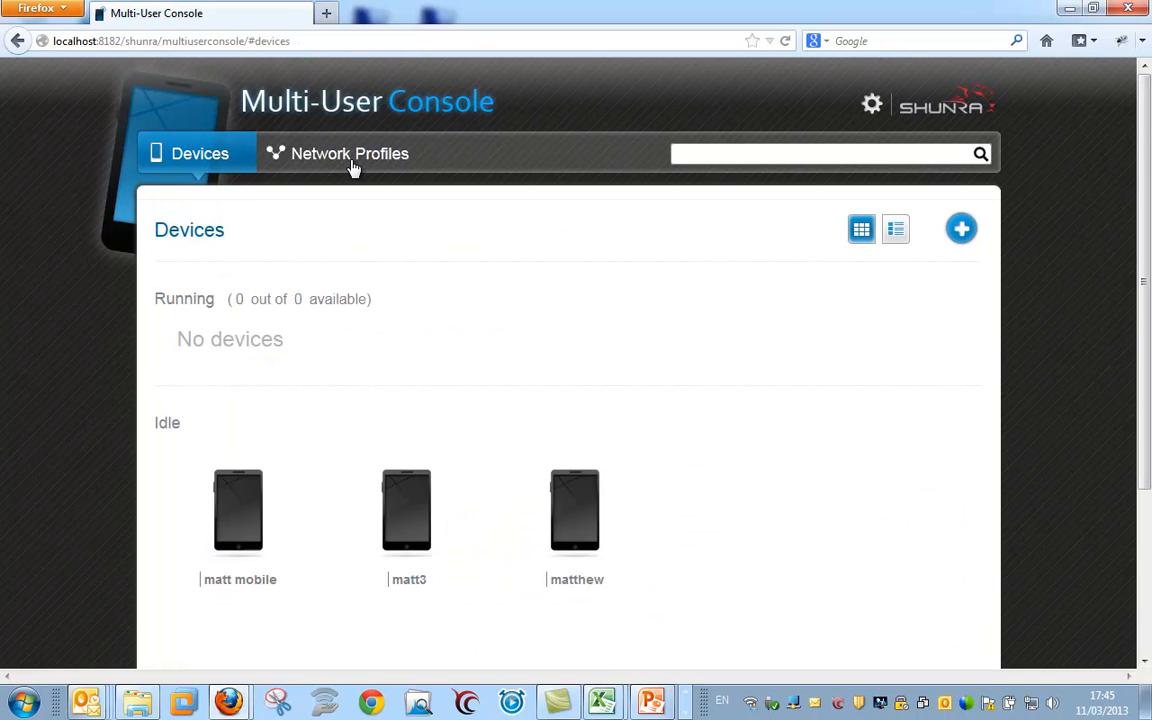
Start importing a mobile network profile with mobile location London, United Kingdom and server location New Delhi, India.
{"action": "left_click", "coordinate": [352, 160]}
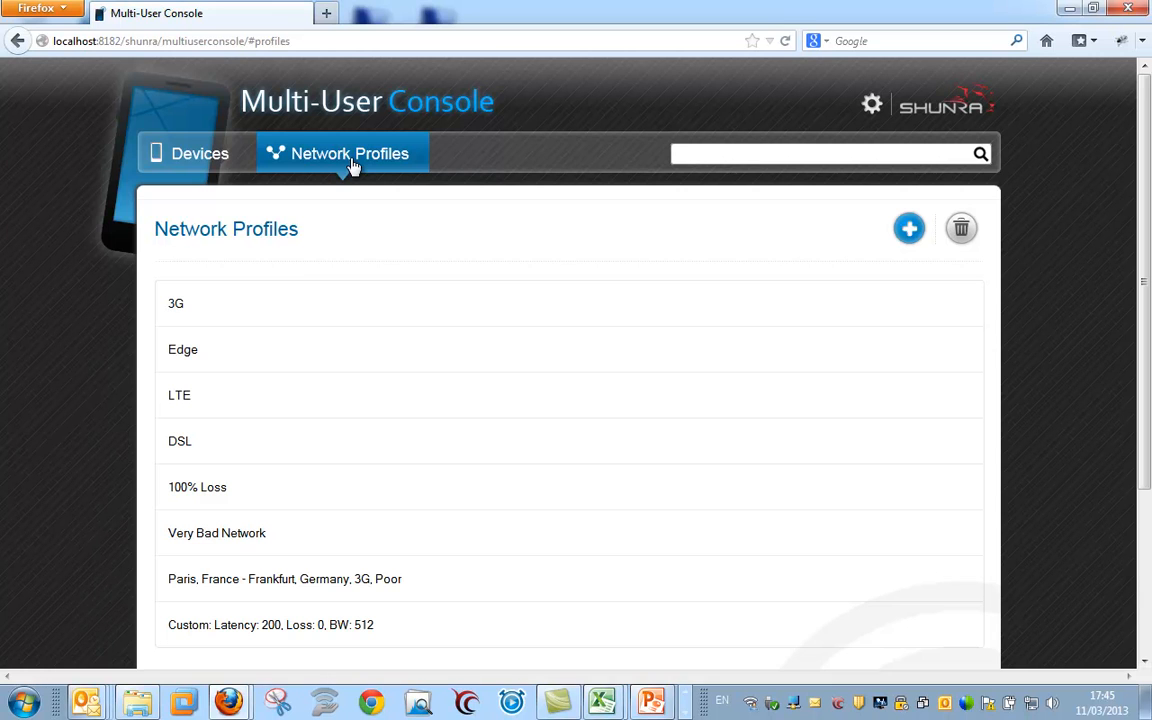
{"action": "left_click", "coordinate": [910, 230]}
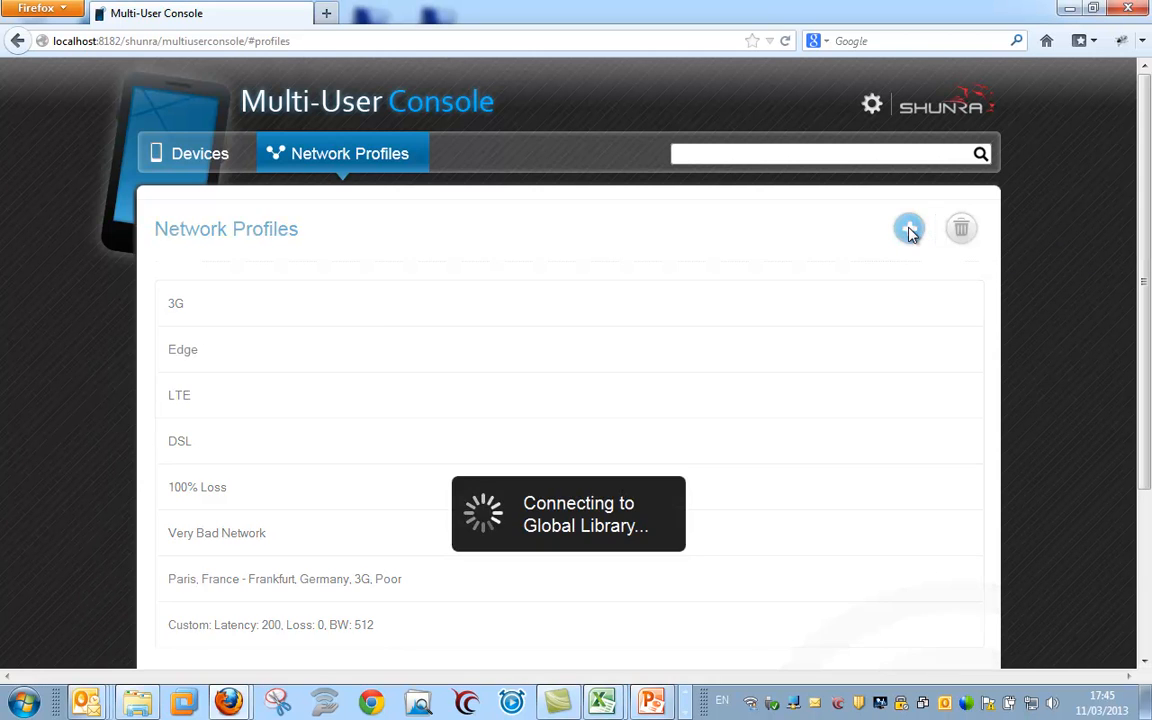
{"action": "left_click", "coordinate": [352, 422]}
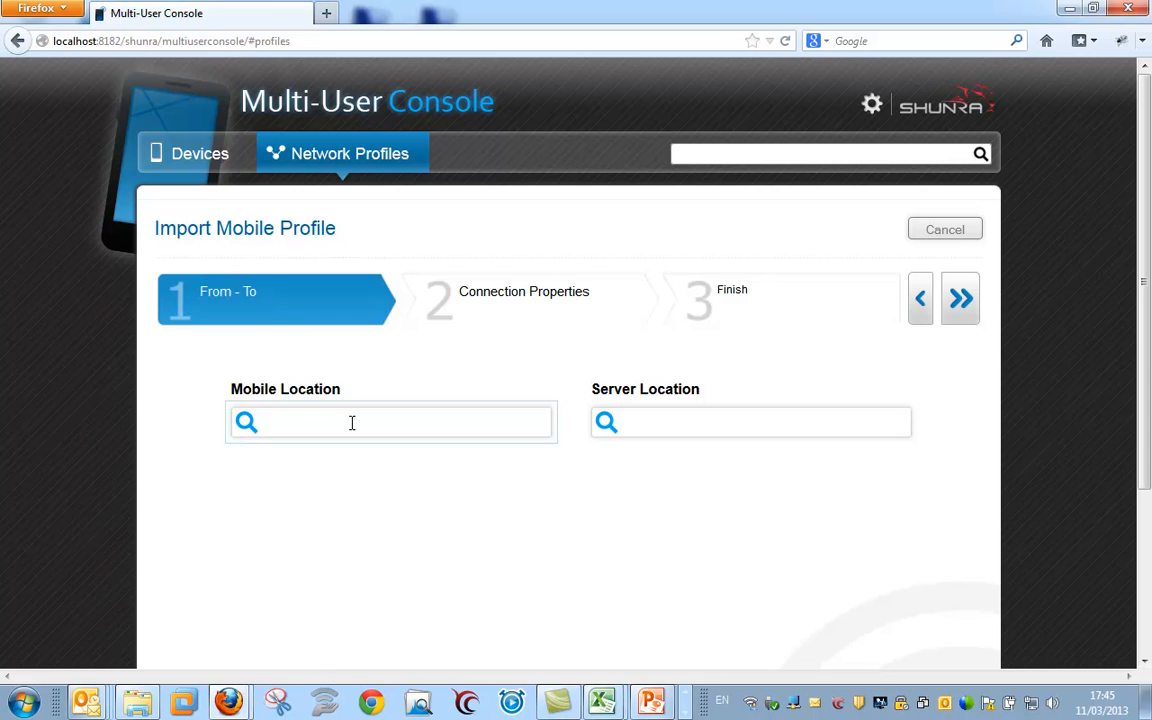
{"action": "type", "text": "lon"}
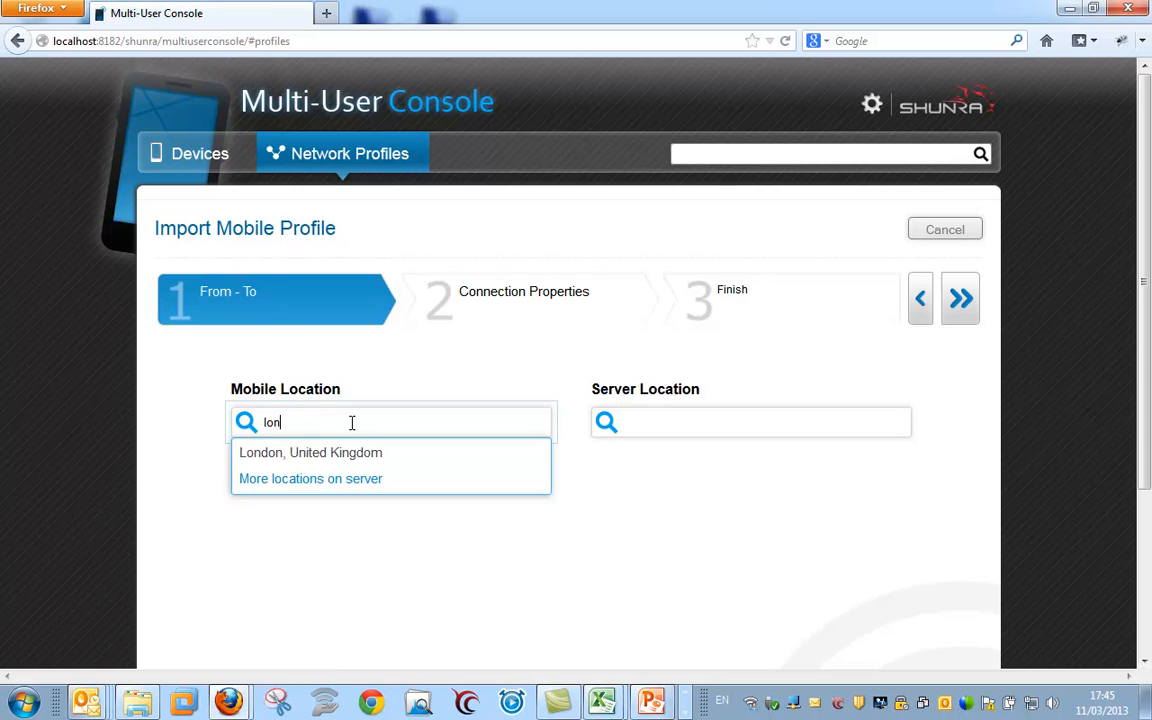
{"action": "left_click", "coordinate": [343, 455]}
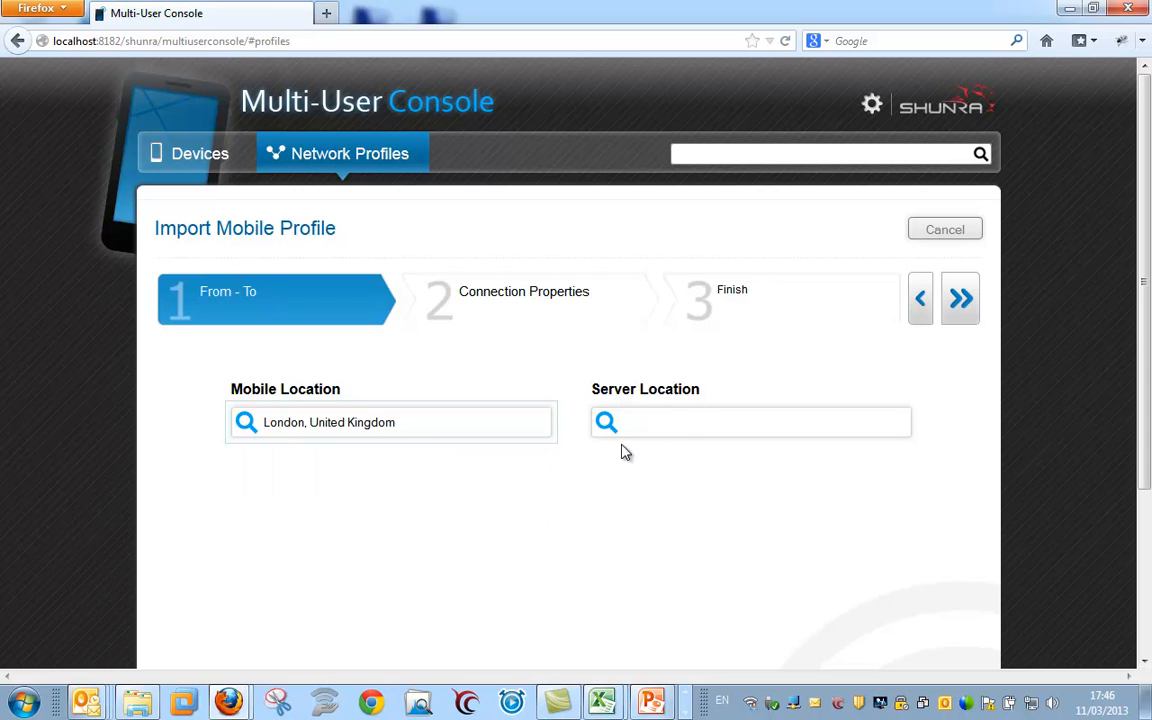
{"action": "left_click", "coordinate": [684, 424]}
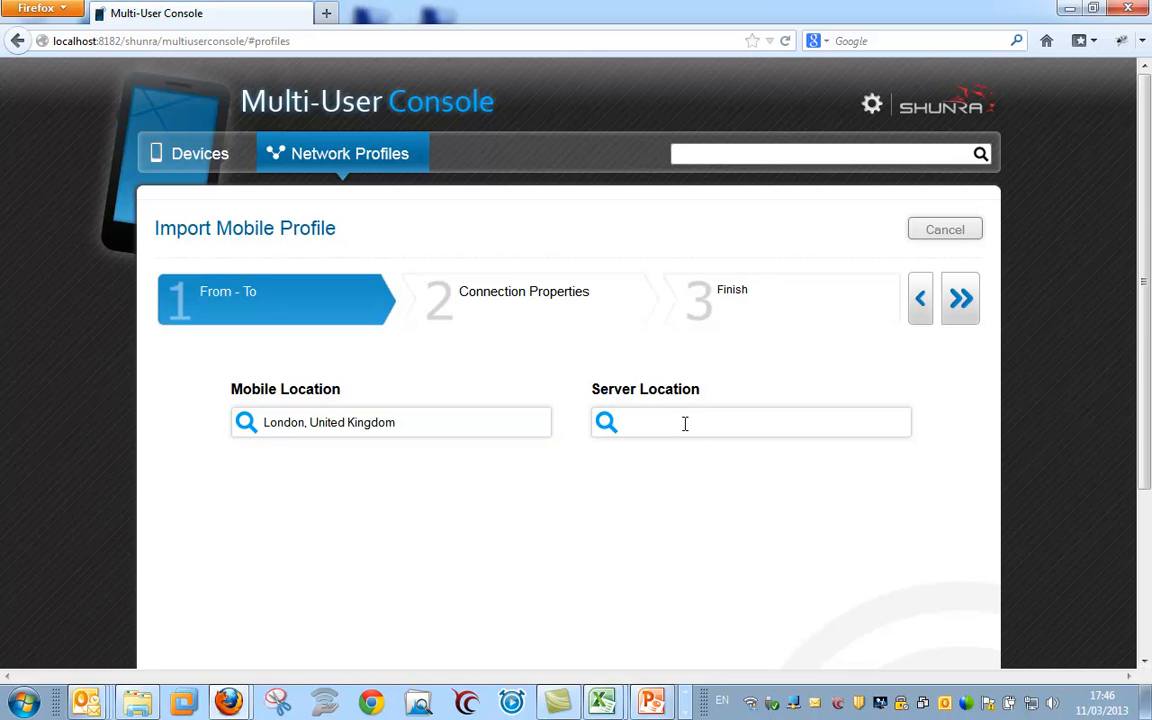
{"action": "left_click", "coordinate": [685, 424]}
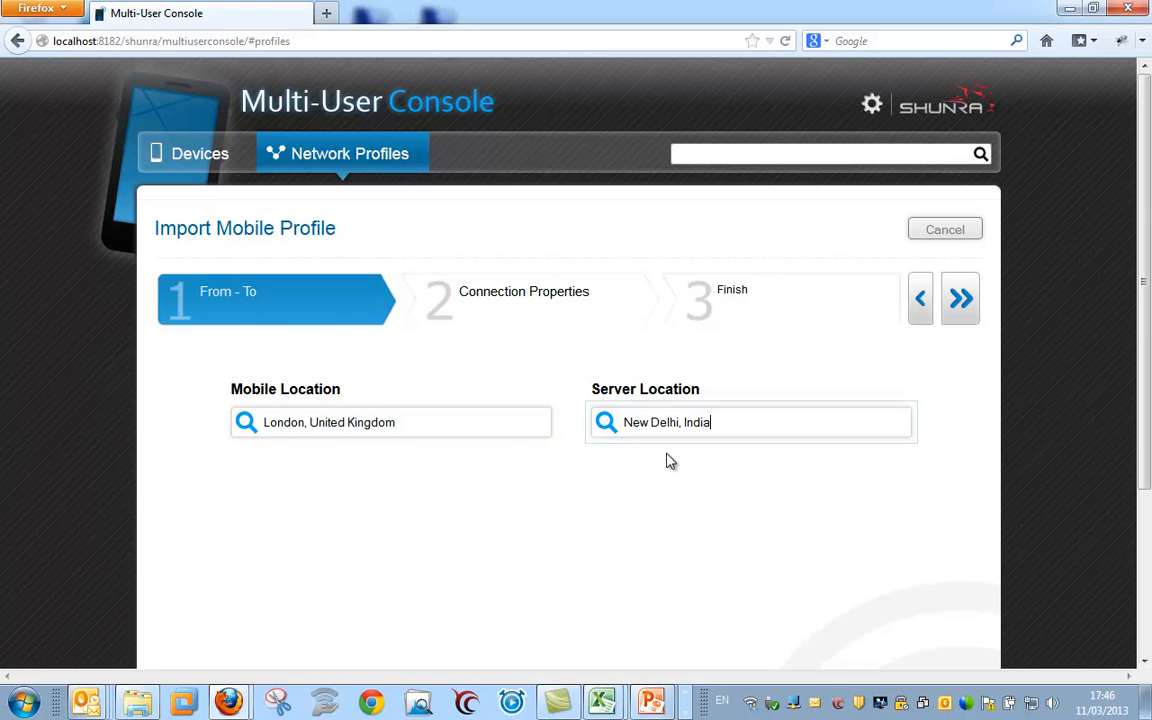
{"action": "left_click", "coordinate": [962, 301]}
Set the profile's connection properties to 3G technology and the T-Mobile carrier.
{"action": "left_click", "coordinate": [405, 540]}
{"action": "left_click", "coordinate": [241, 500]}
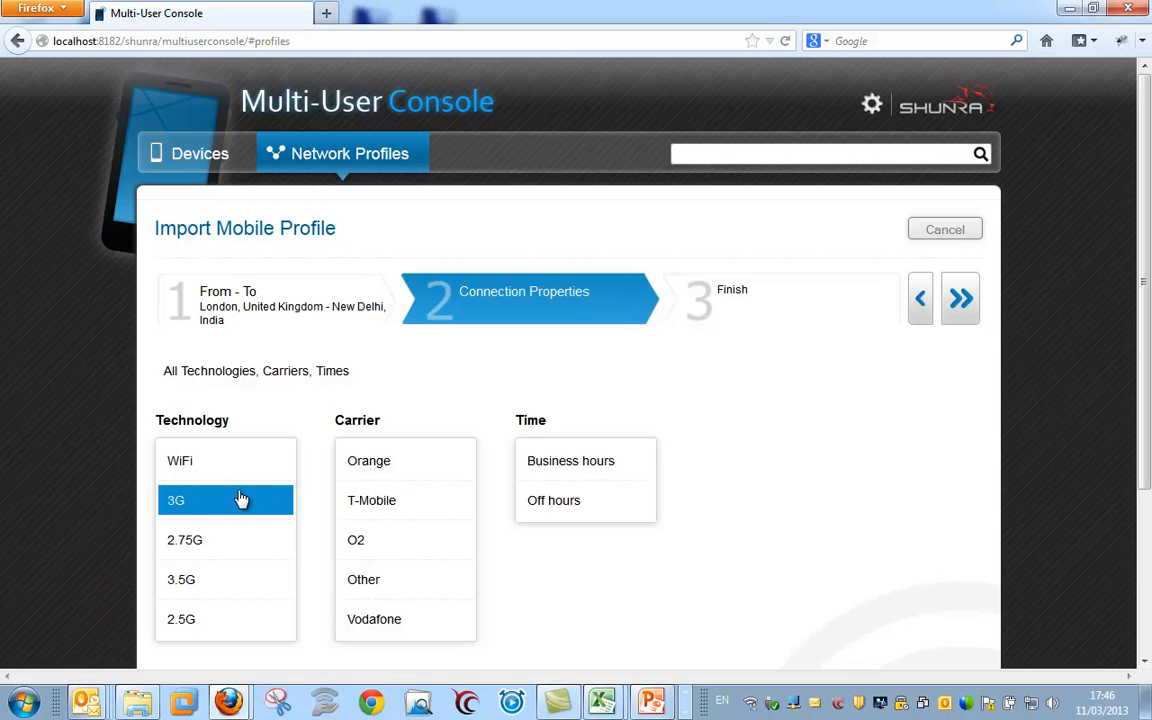
{"action": "left_click", "coordinate": [404, 499]}
{"action": "left_click", "coordinate": [398, 622]}
{"action": "left_click", "coordinate": [392, 500]}
{"action": "left_click", "coordinate": [386, 461]}
{"action": "left_click", "coordinate": [388, 504]}
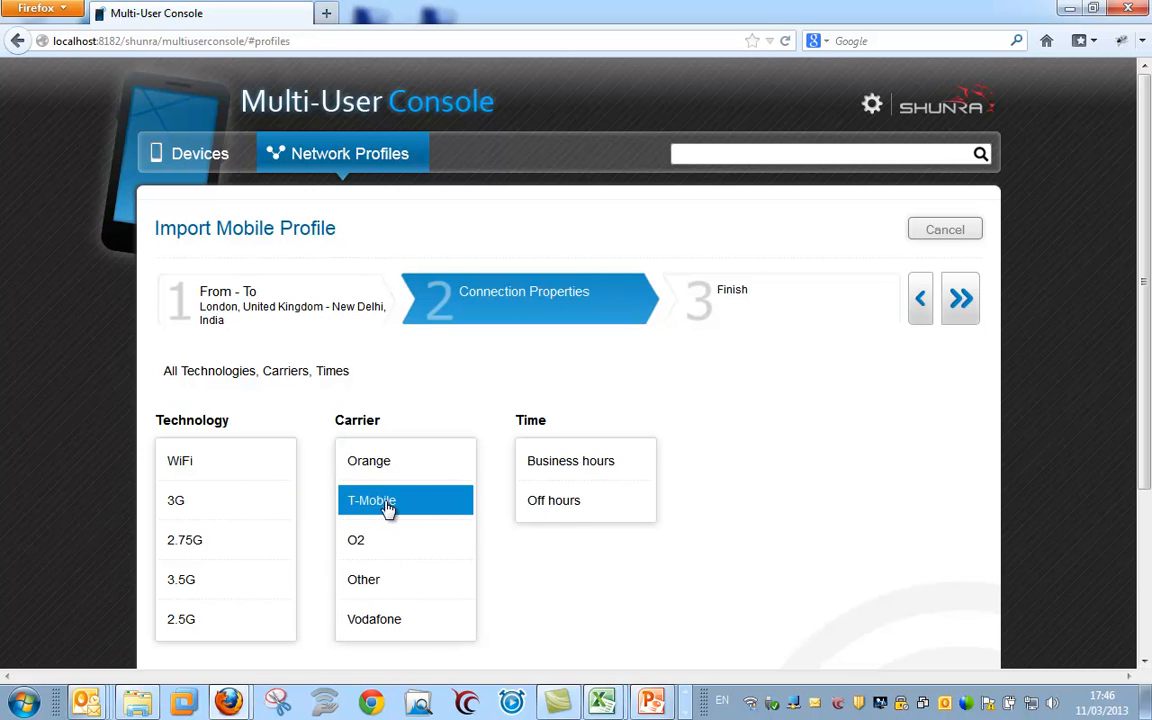
{"action": "left_click", "coordinate": [388, 506]}
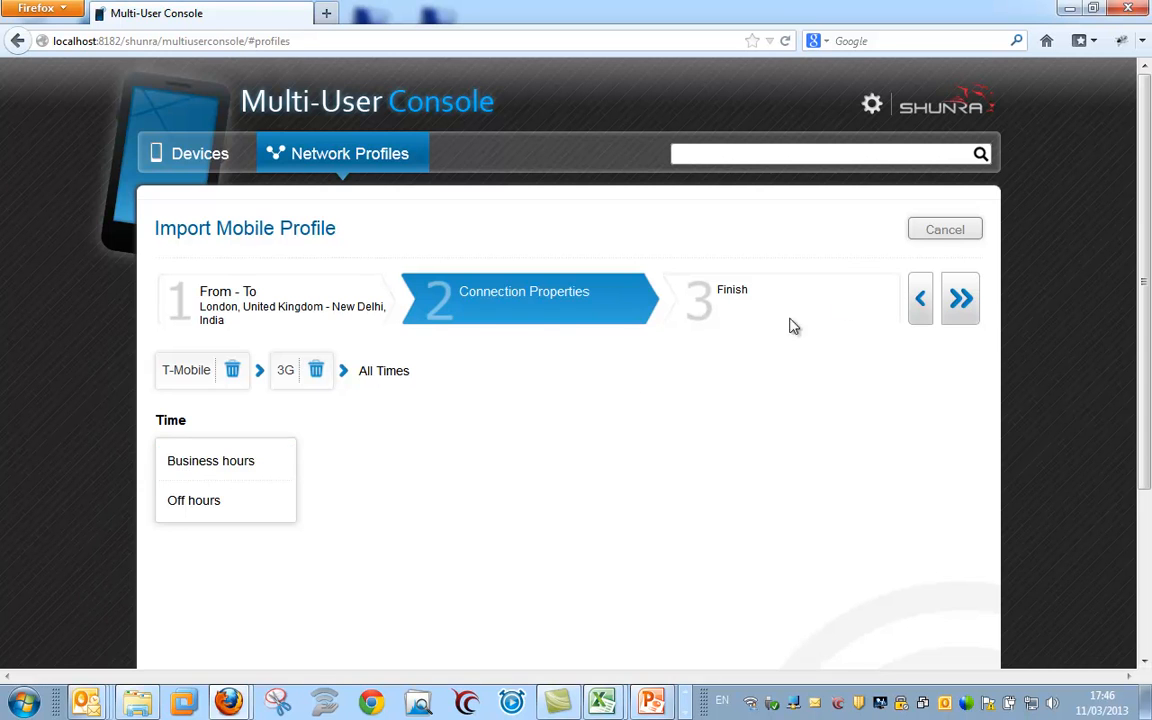
Finish importing the profile with Fair communication quality and the suggested profile name.
{"action": "left_click", "coordinate": [960, 298]}
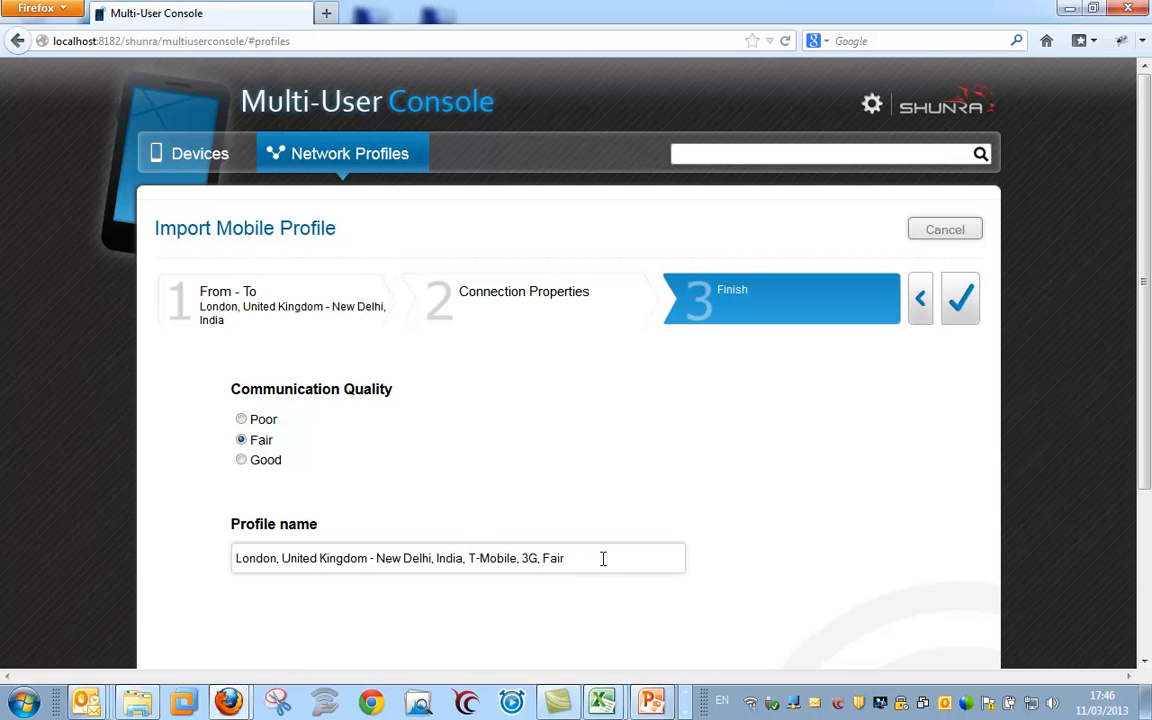
{"action": "left_click", "coordinate": [958, 300]}
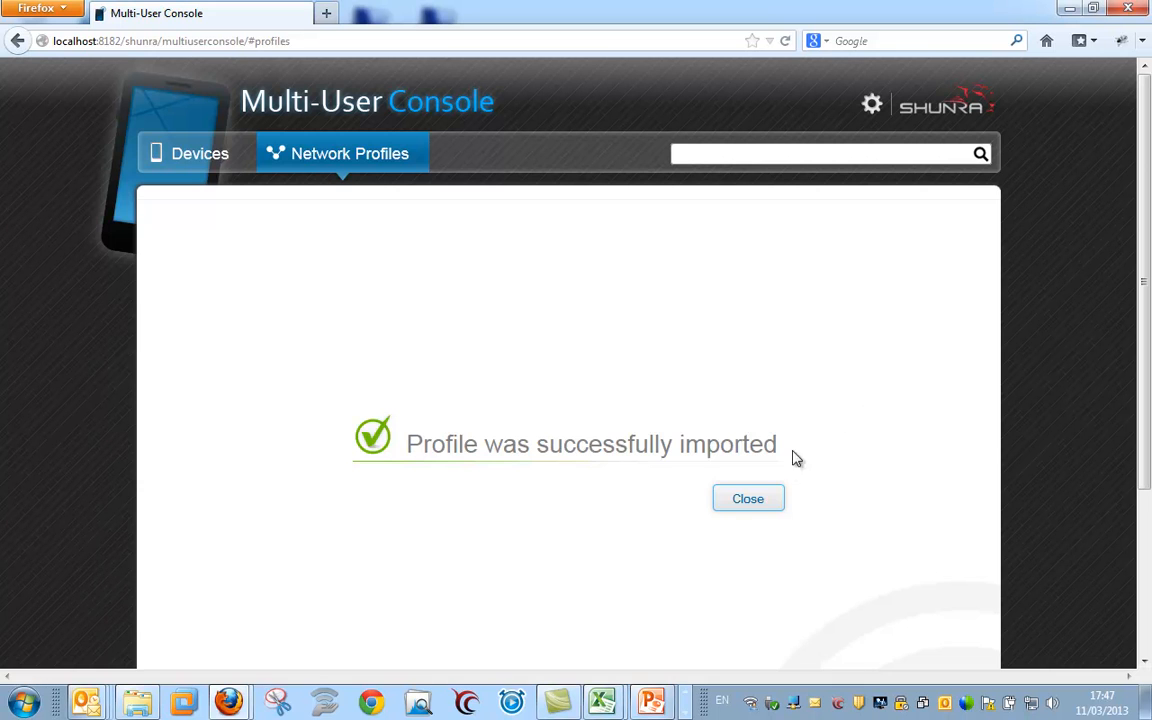
{"action": "left_click", "coordinate": [757, 500]}
Download the matt3 device's Test 1 results and save them to the Desktop as matt3-Test 1.shunra.
{"action": "left_click", "coordinate": [210, 158]}
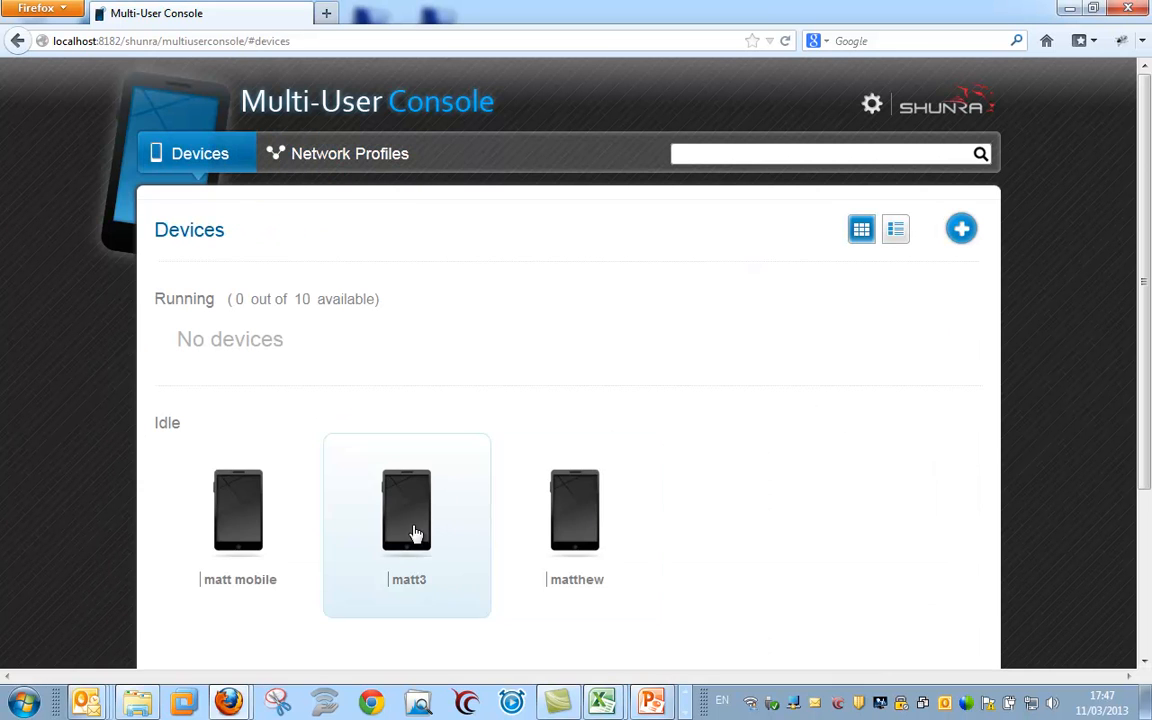
{"action": "left_click", "coordinate": [416, 534]}
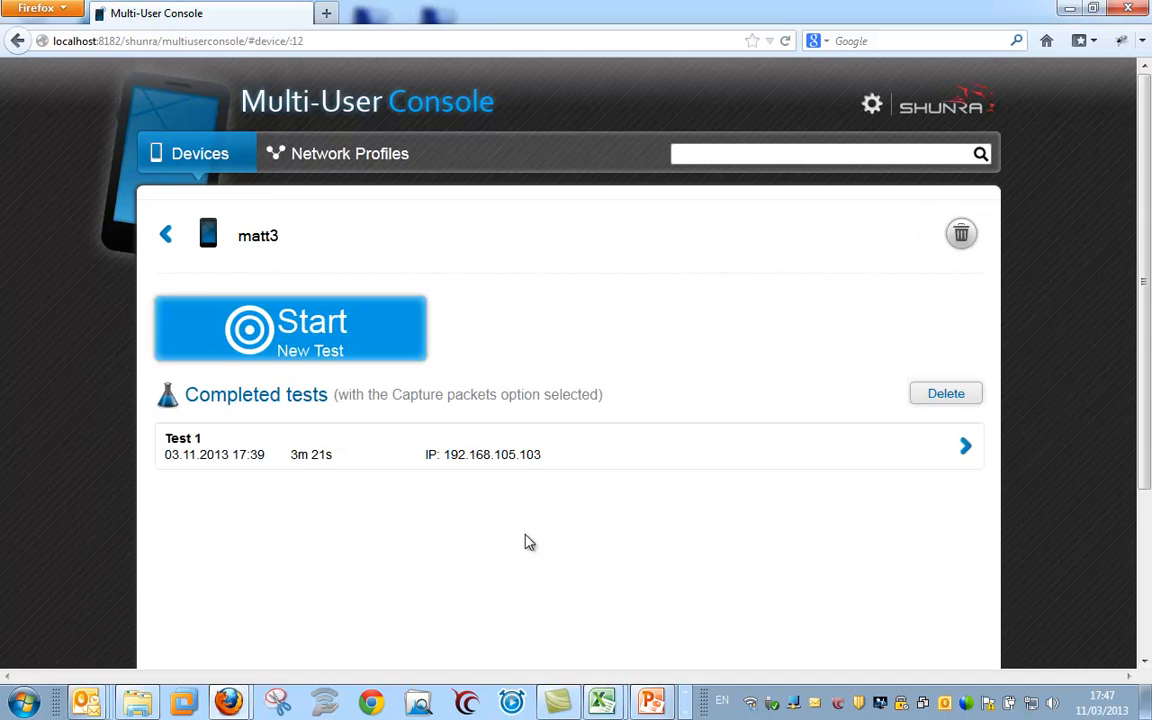
{"action": "left_click", "coordinate": [496, 463]}
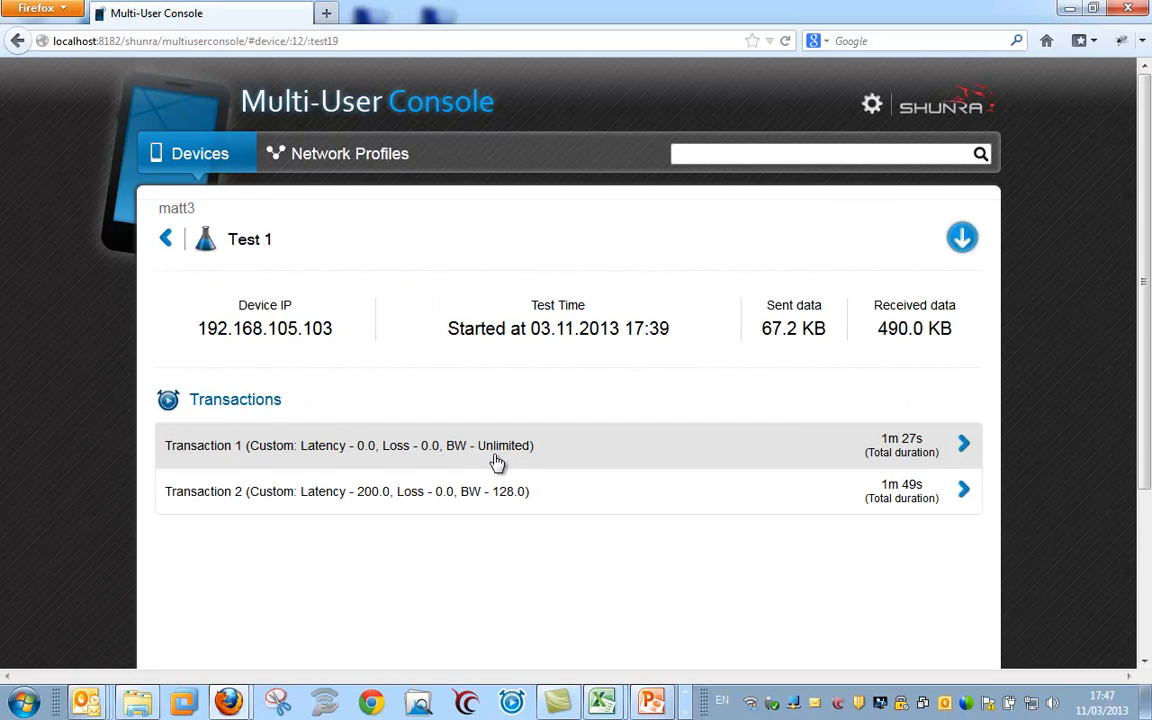
{"action": "left_click", "coordinate": [962, 240]}
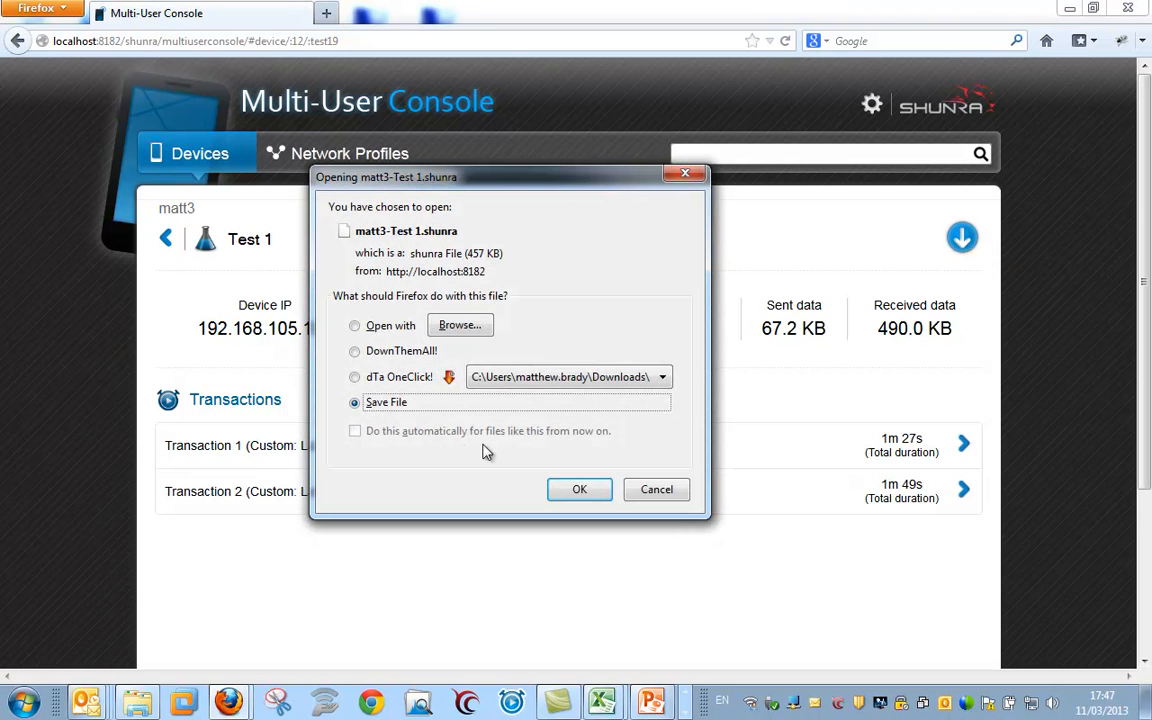
{"action": "left_click", "coordinate": [596, 490]}
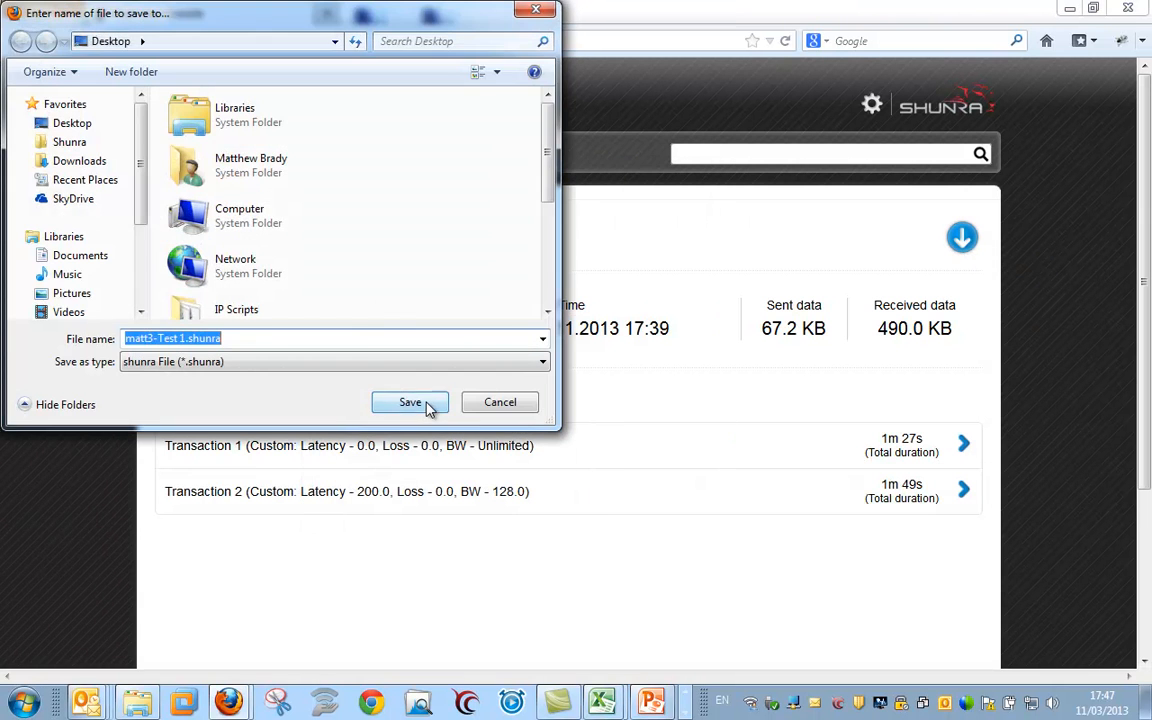
{"action": "left_click", "coordinate": [410, 403]}
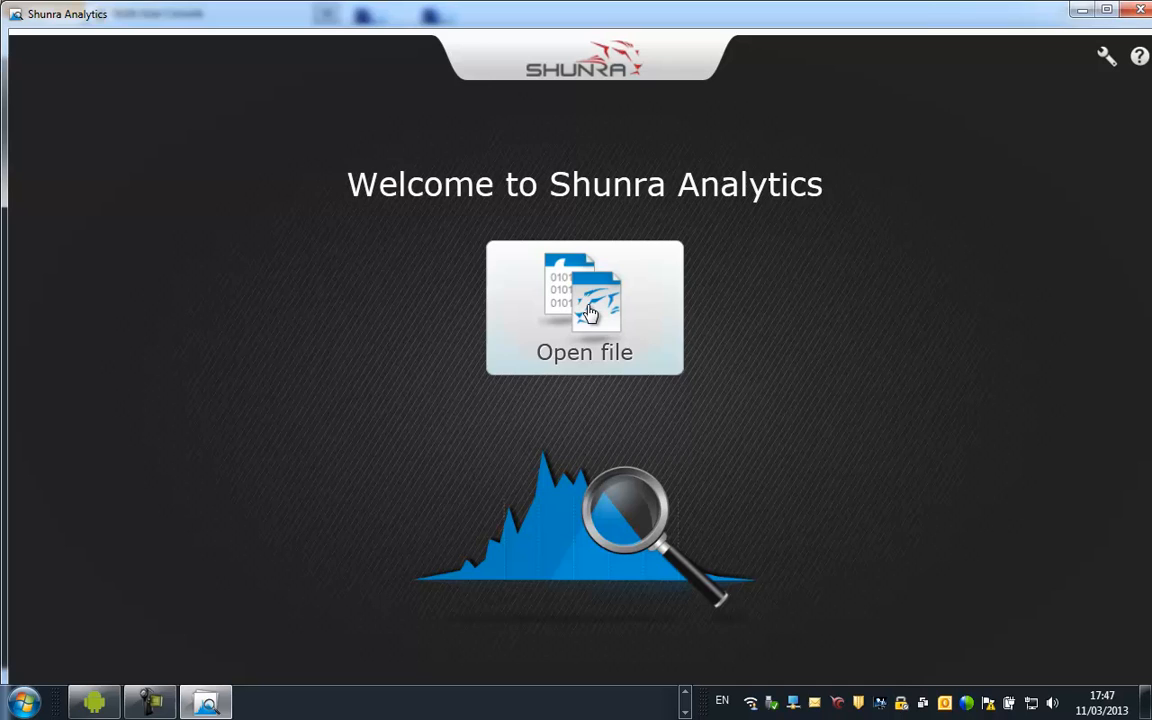
Open matt3-Test 1.shunra from the Desktop in Shunra Analytics.
{"action": "left_click", "coordinate": [589, 313]}
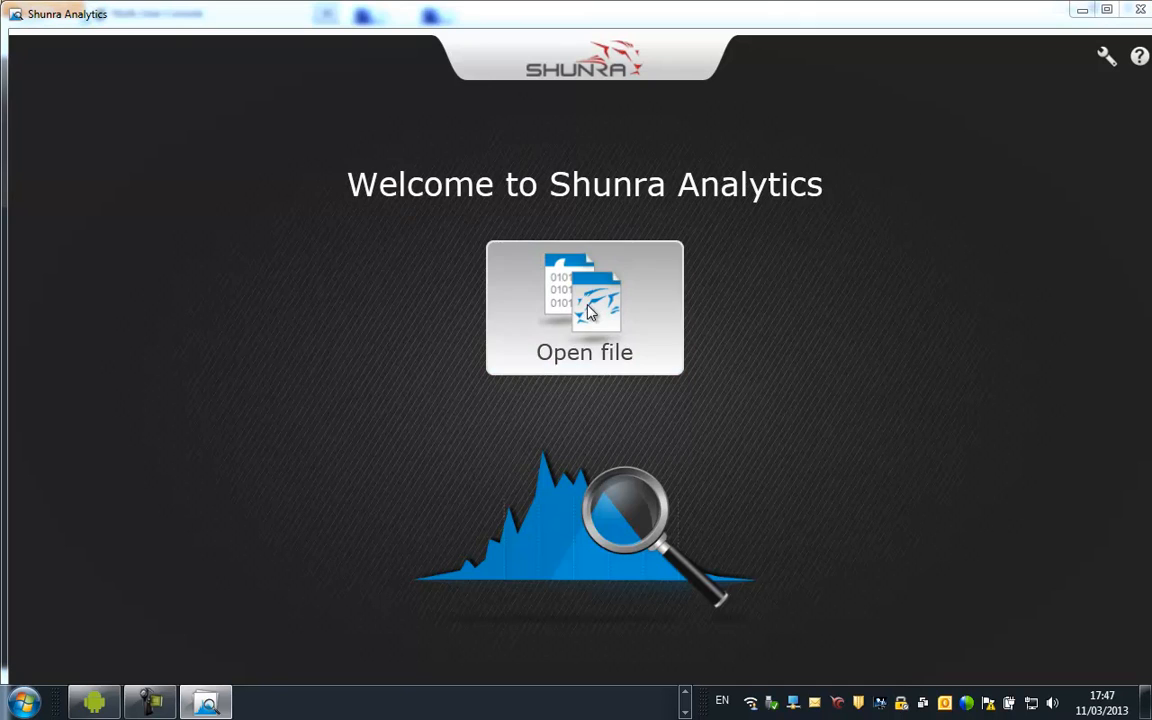
{"action": "scroll", "coordinate": [836, 481], "scroll_direction": "down", "scroll_amount": 2}
{"action": "scroll", "coordinate": [836, 481], "scroll_direction": "down", "scroll_amount": 2}
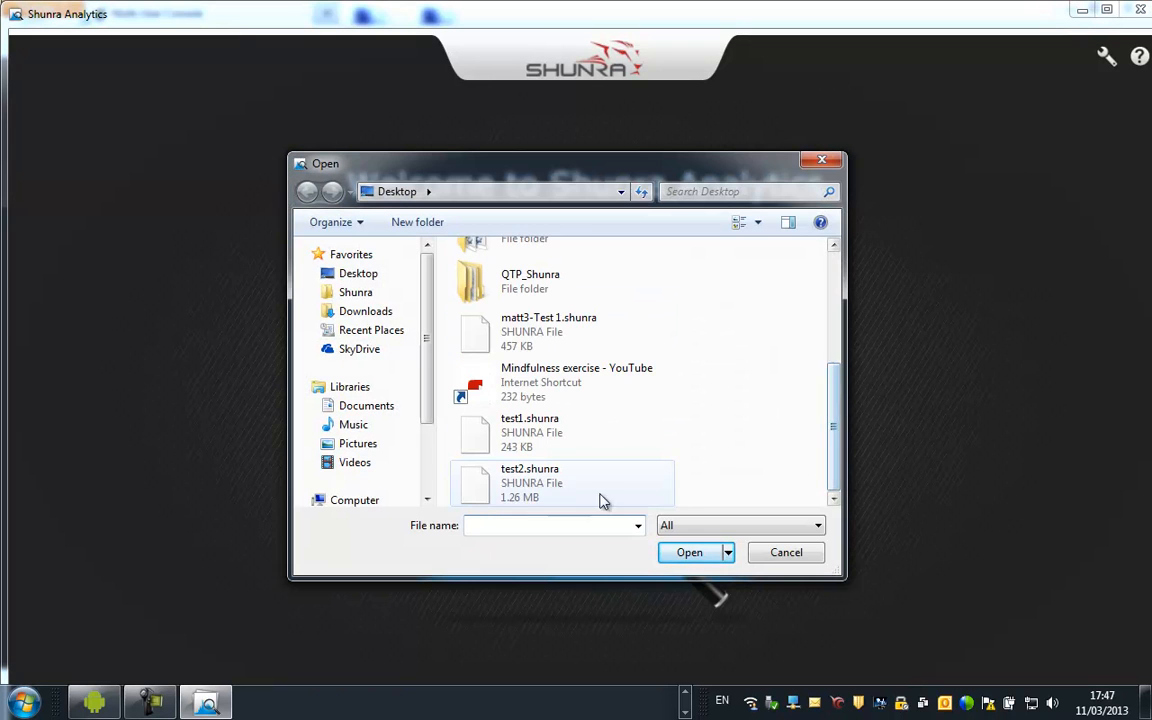
{"action": "left_click", "coordinate": [548, 330]}
{"action": "key", "text": "Return"}
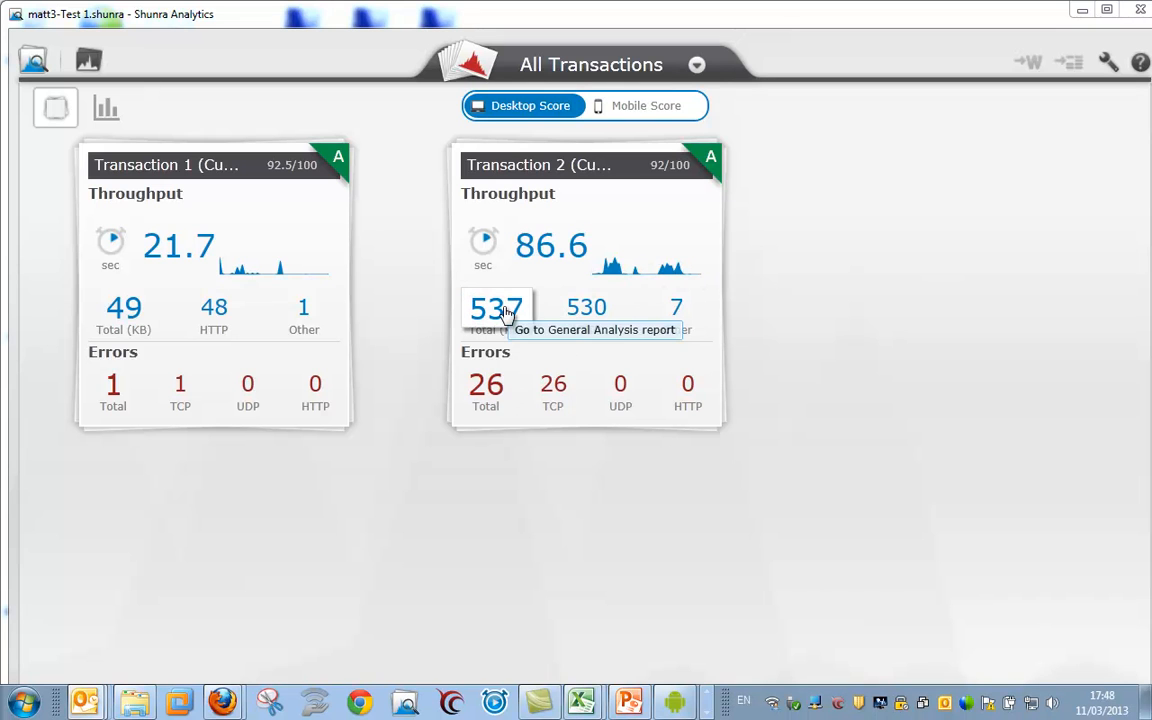
Examine Transaction 2's HTTP Analysis and view the response content of the /_66324722_xqw4d8qo.jpg resource.
{"action": "left_click", "coordinate": [586, 309]}
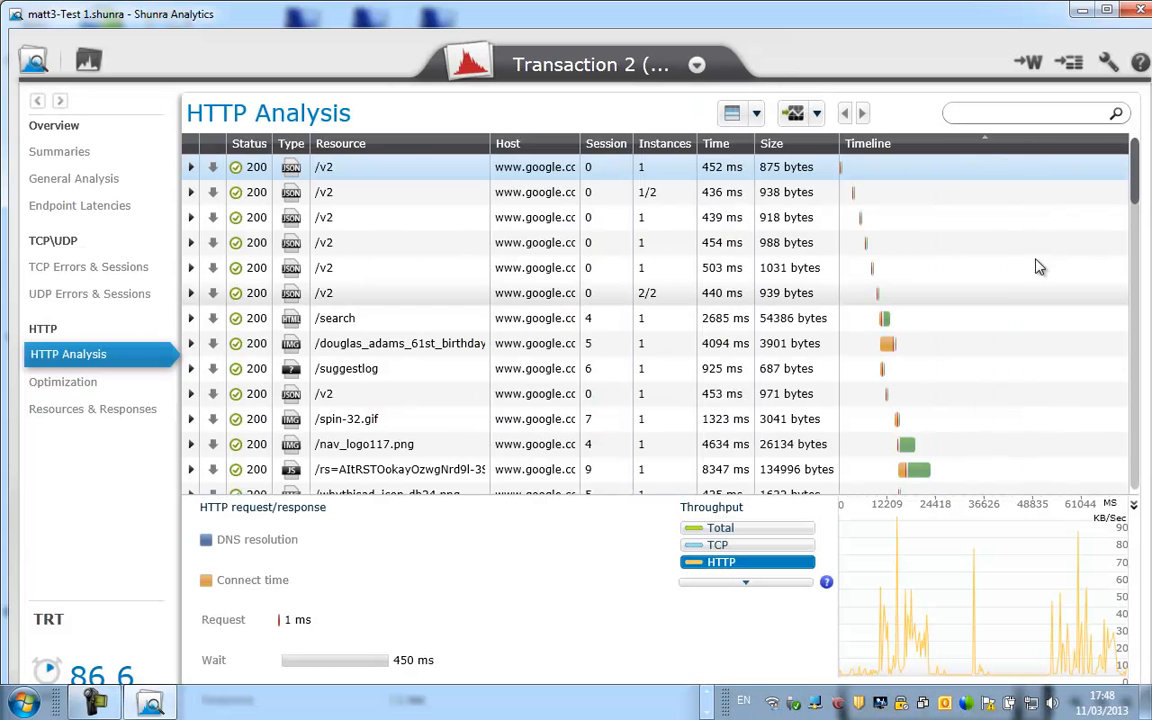
{"action": "left_click_drag", "start_coordinate": [1135, 174], "coordinate": [1134, 176]}
{"action": "scroll", "coordinate": [778, 425], "scroll_direction": "down", "scroll_amount": 4}
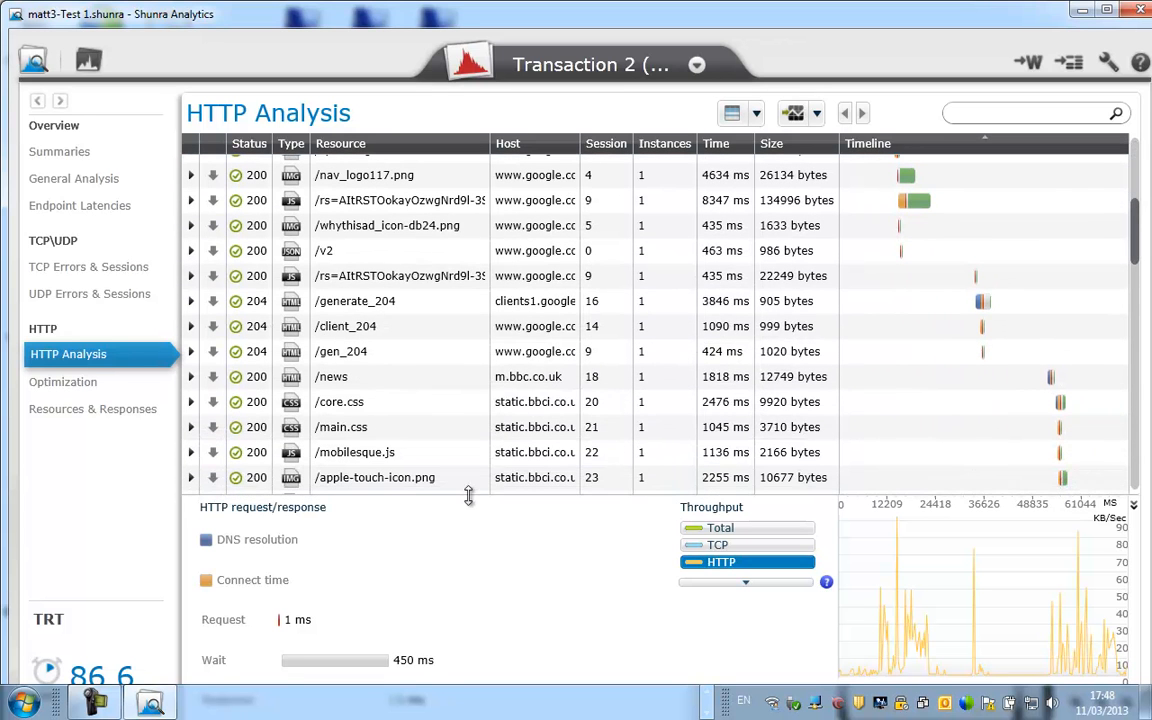
{"action": "scroll", "coordinate": [197, 355], "scroll_direction": "down", "scroll_amount": 5}
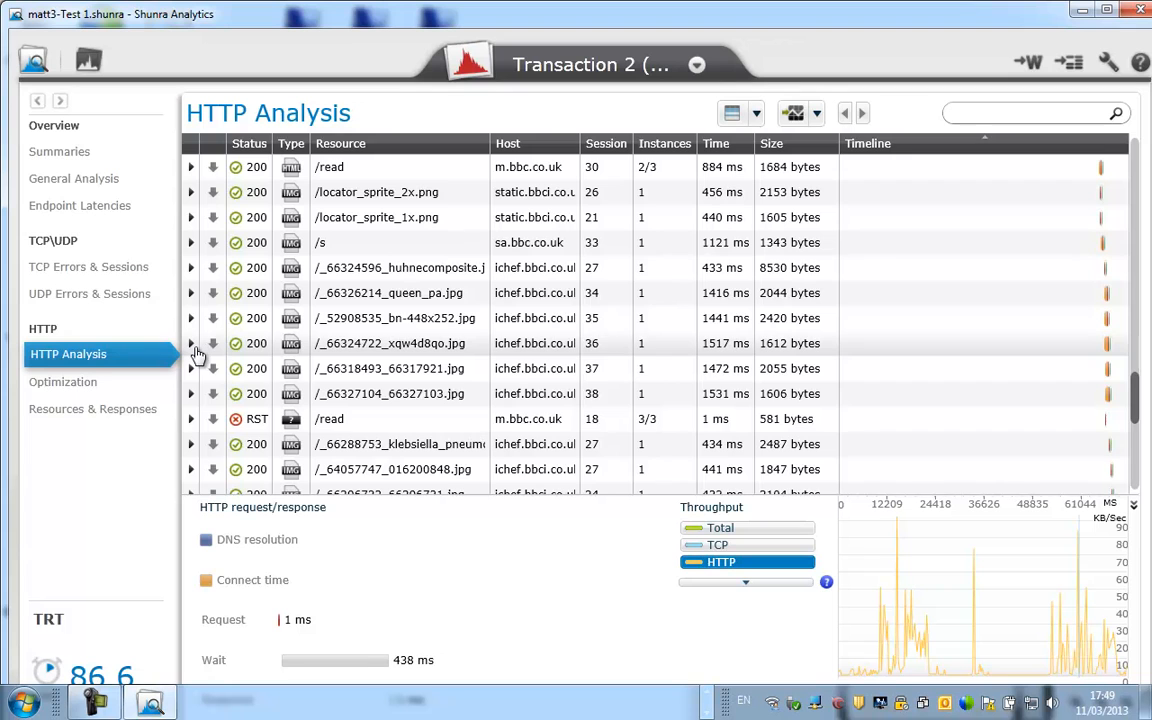
{"action": "left_click", "coordinate": [193, 346]}
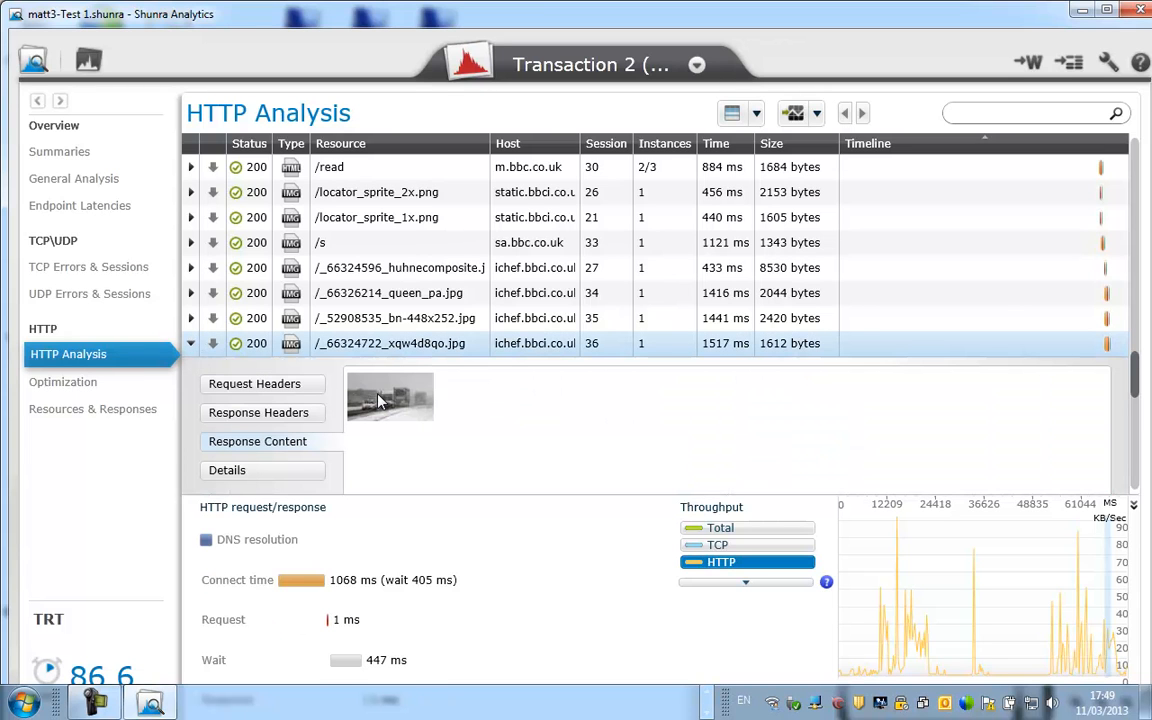
{"action": "left_click", "coordinate": [160, 389]}
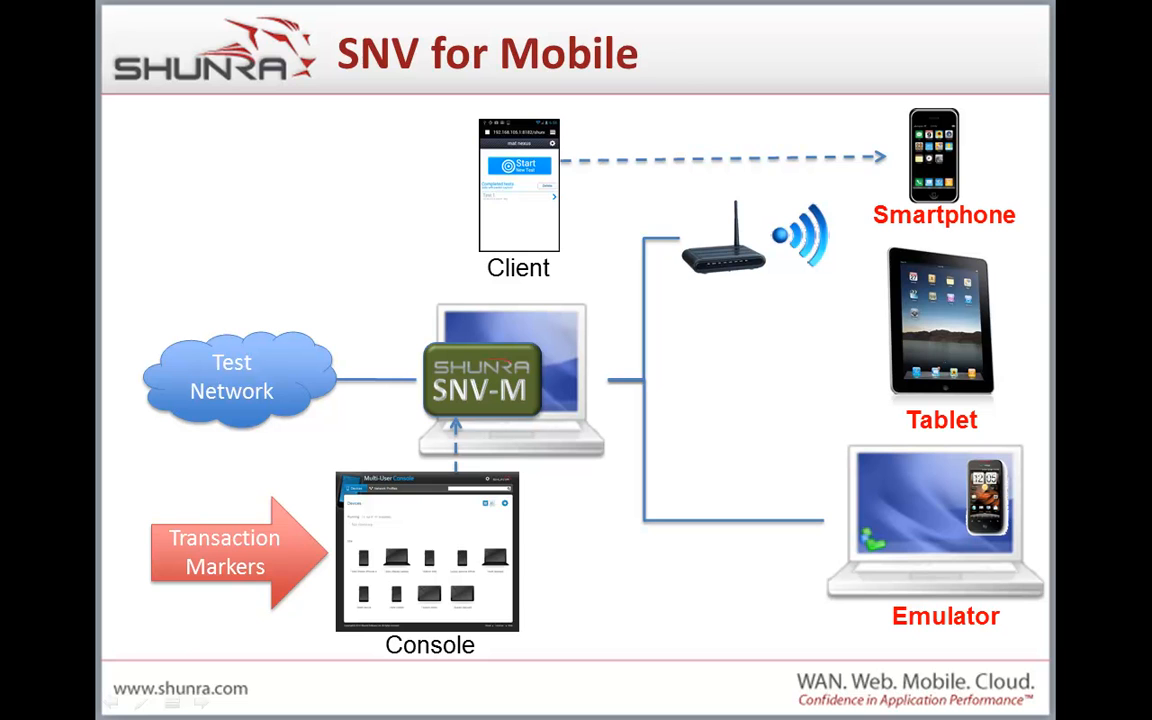
{"action": "left_click", "coordinate": [79, 446]}
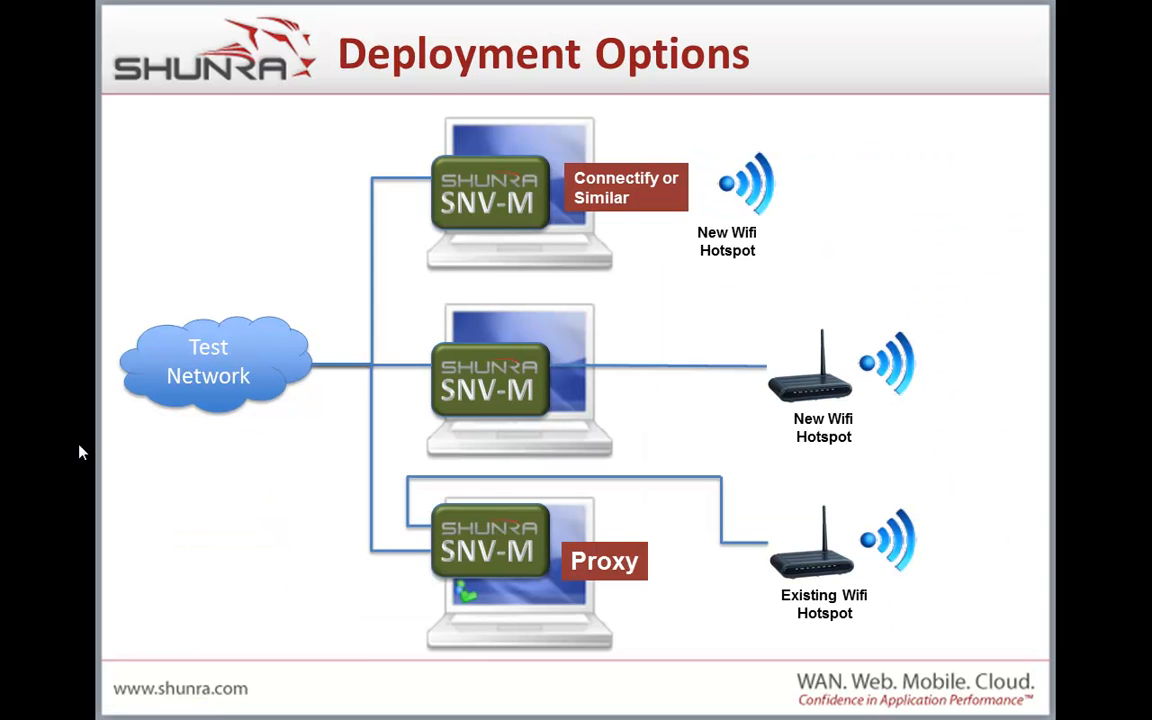